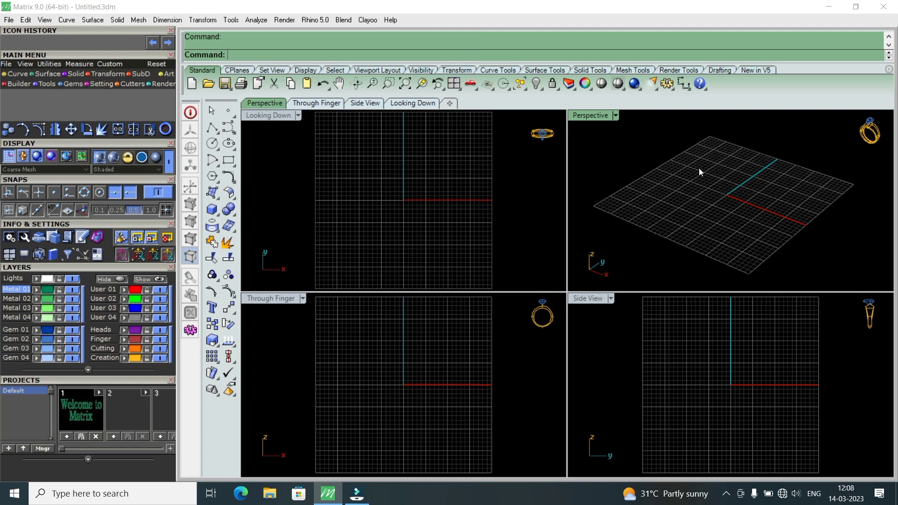
Zoom out the Looking Down, Perspective and Through Finger viewports until each grid shrinks.
scroll(346, 203, down, 2)
scroll(291, 134, up, 3)
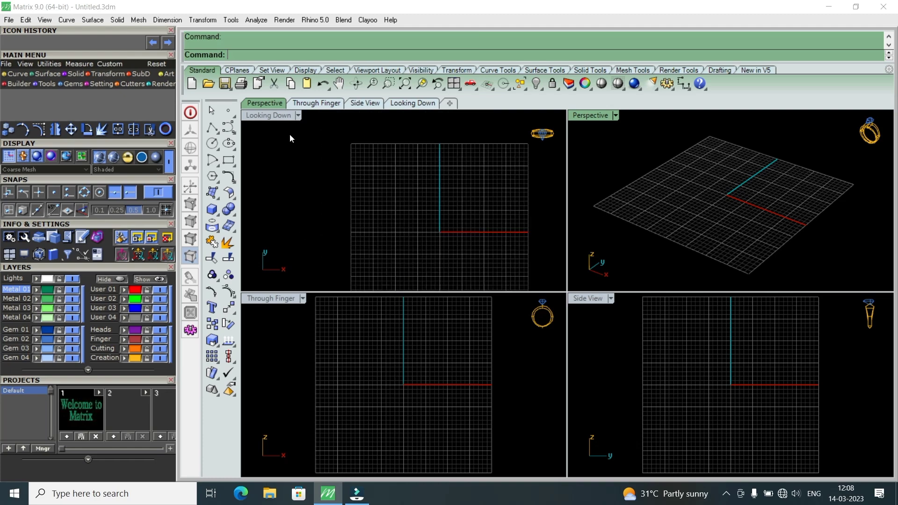
scroll(305, 157, down, 3)
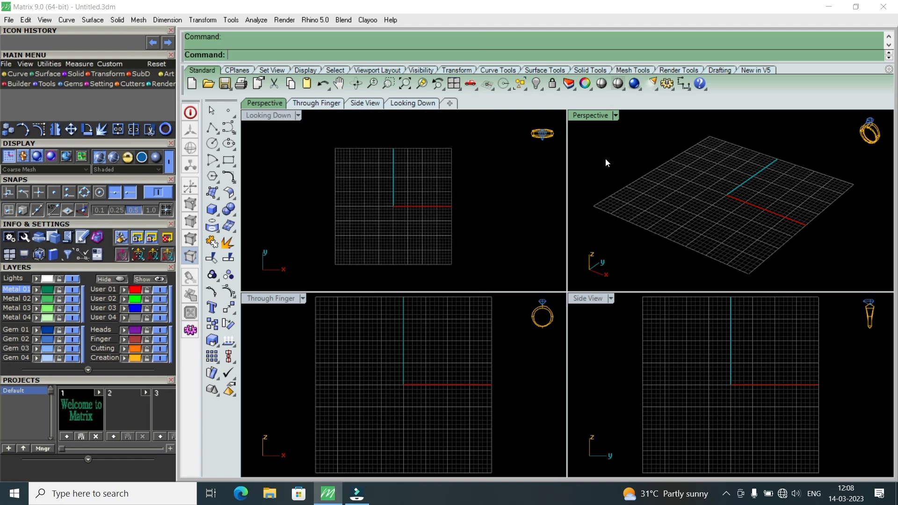
scroll(605, 159, down, 2)
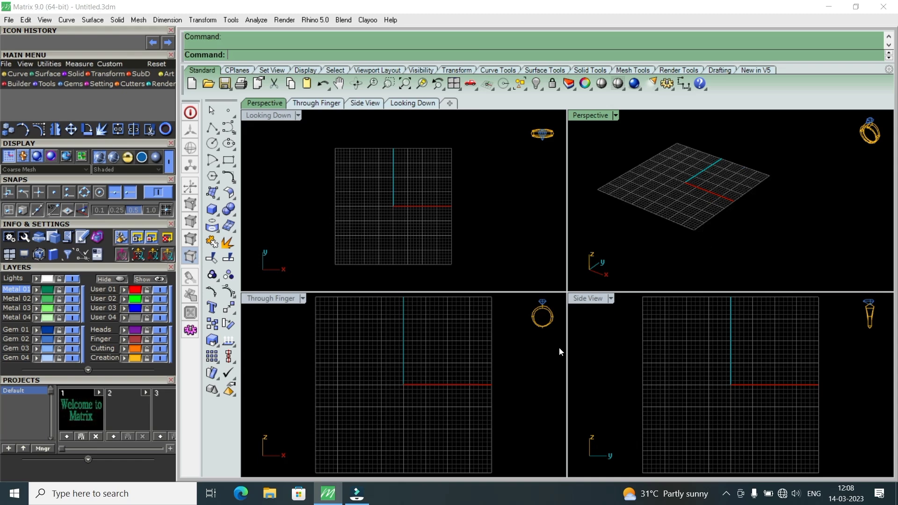
scroll(474, 367, down, 2)
scroll(430, 206, down, 2)
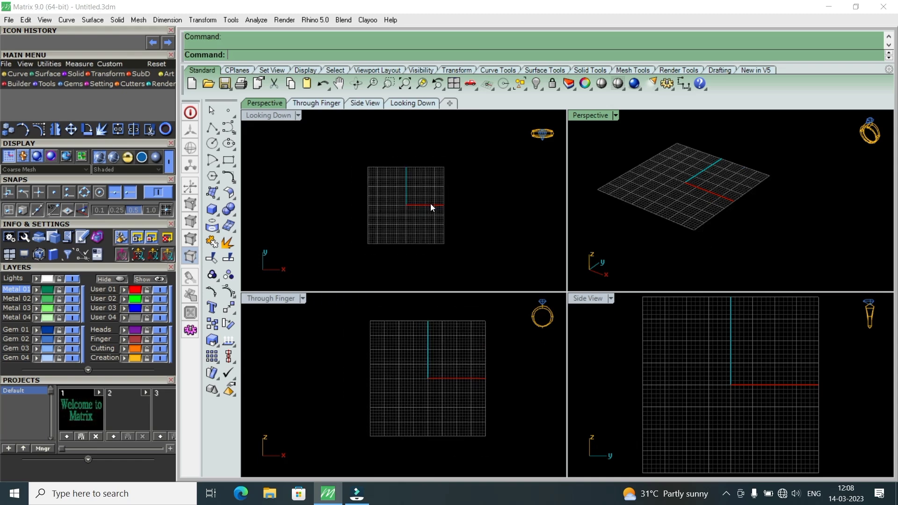
scroll(431, 206, up, 2)
scroll(431, 203, up, 2)
scroll(720, 174, down, 1)
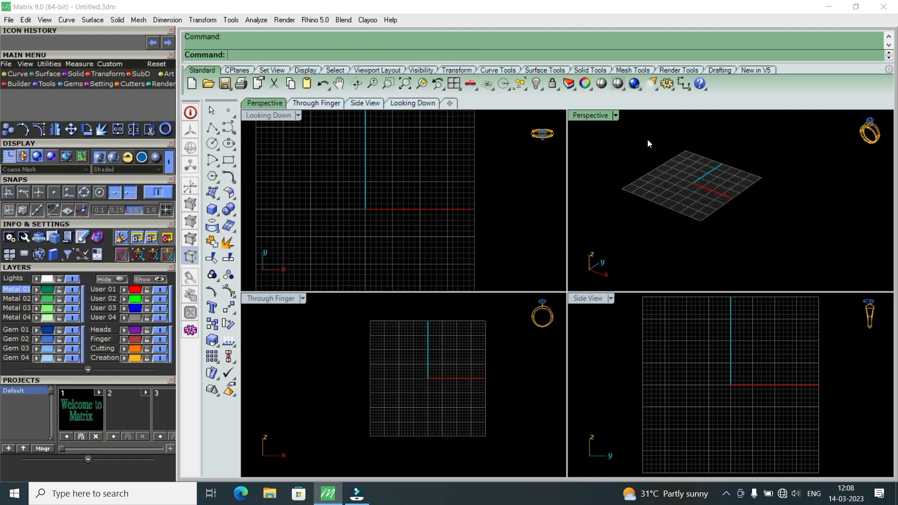
scroll(436, 199, down, 2)
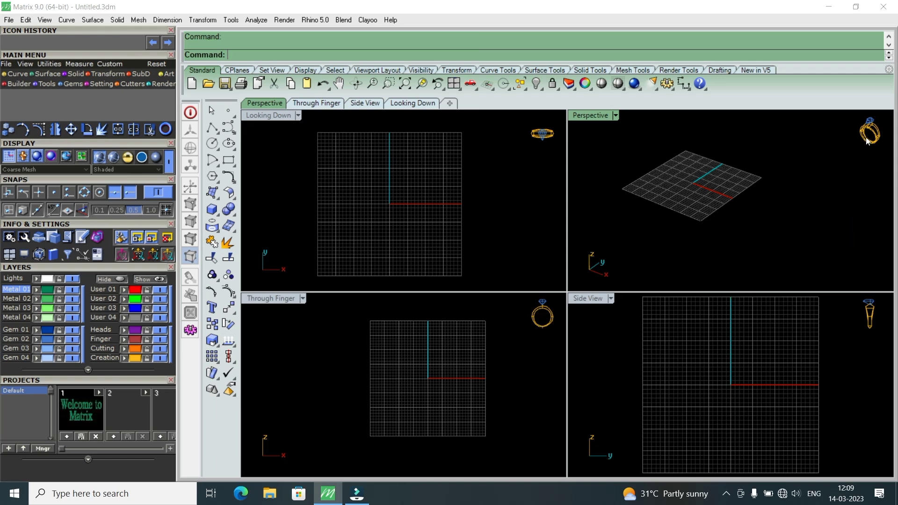
Orbit Perspective to a steeper downward angle, restore four views, and zoom Side View in slightly.
mouse_move(718, 194)
right_down()
mouse_move(669, 173)
mouse_move(688, 160)
right_up()
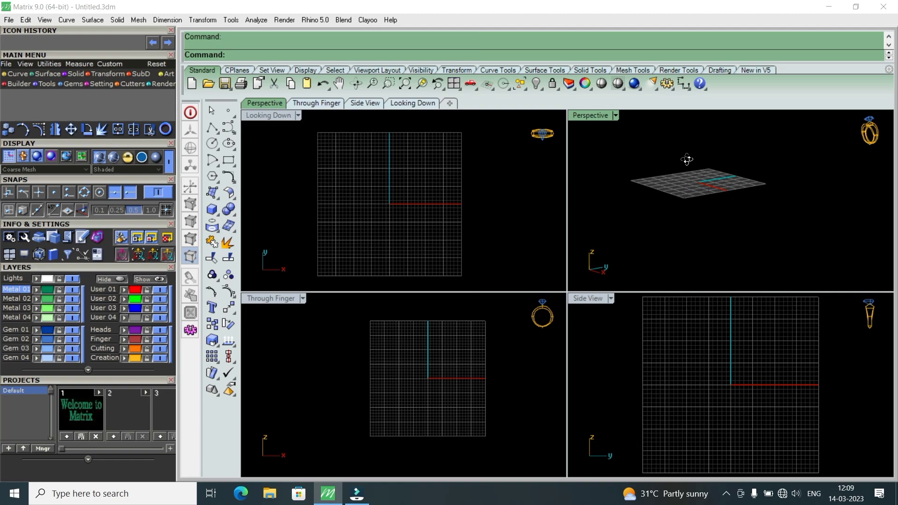
double_click(592, 116)
mouse_move(673, 196)
right_down()
mouse_move(614, 280)
mouse_move(711, 195)
mouse_move(800, 176)
mouse_move(826, 216)
mouse_move(763, 297)
mouse_move(669, 286)
mouse_move(584, 247)
mouse_move(575, 215)
mouse_move(667, 238)
mouse_move(677, 263)
right_up()
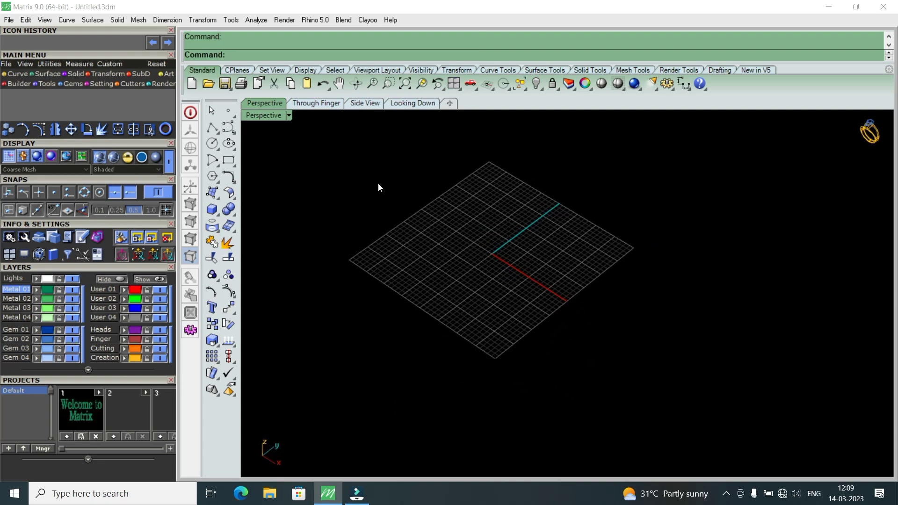
double_click(272, 117)
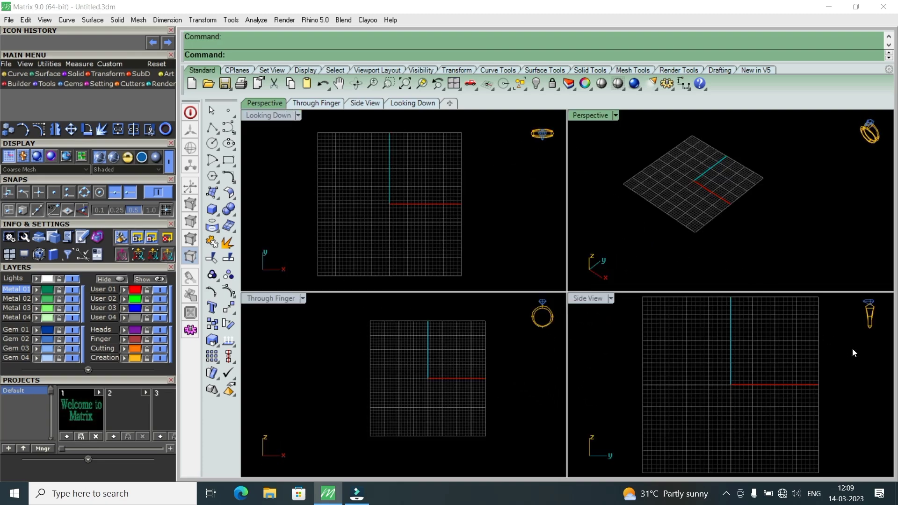
scroll(852, 349, down, 3)
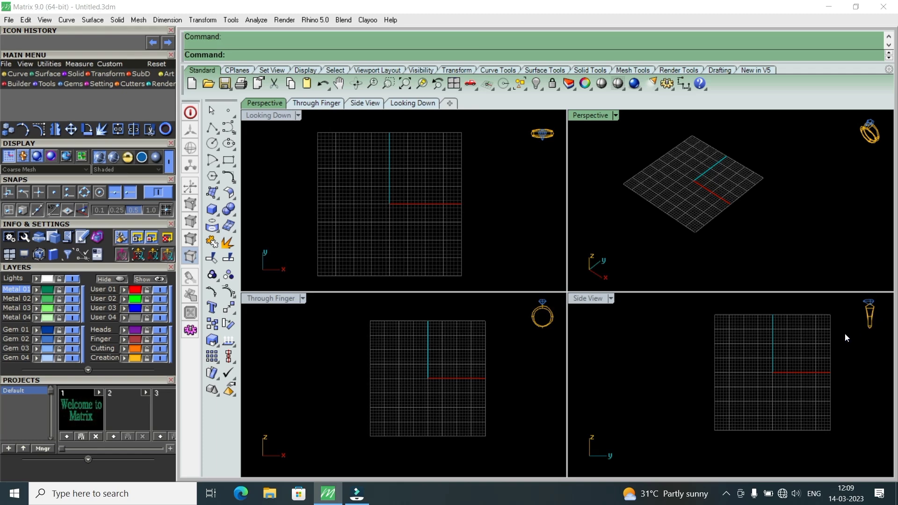
scroll(795, 354, up, 3)
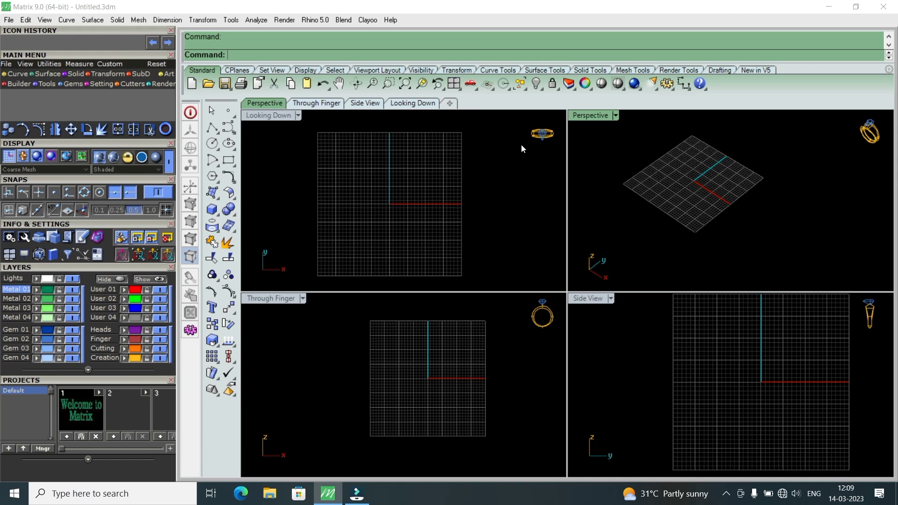
Zoom the Looking Down view out slightly and switch off the Mid snap and another object snap.
scroll(508, 149, up, 3)
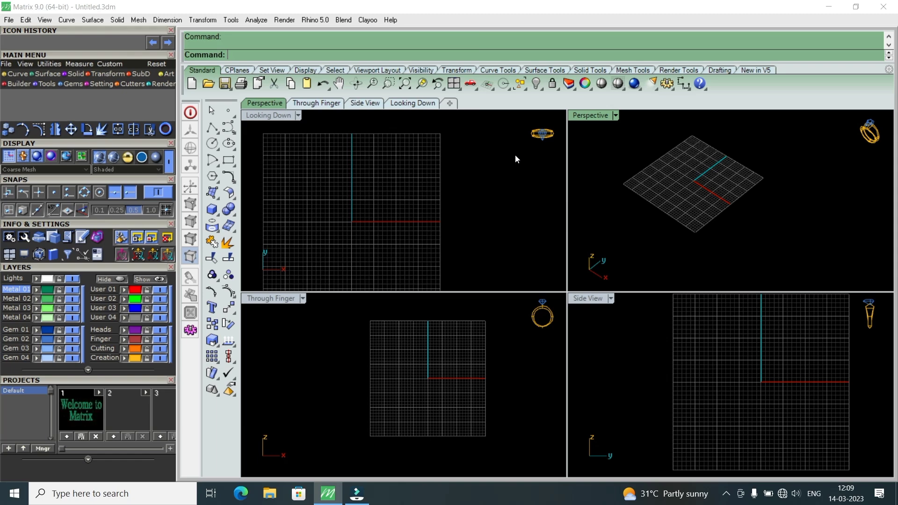
scroll(515, 159, down, 3)
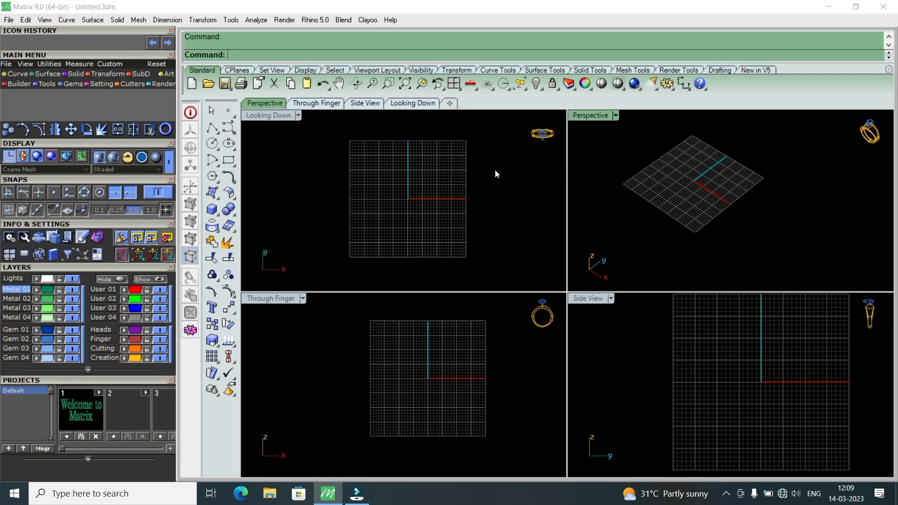
click(130, 193)
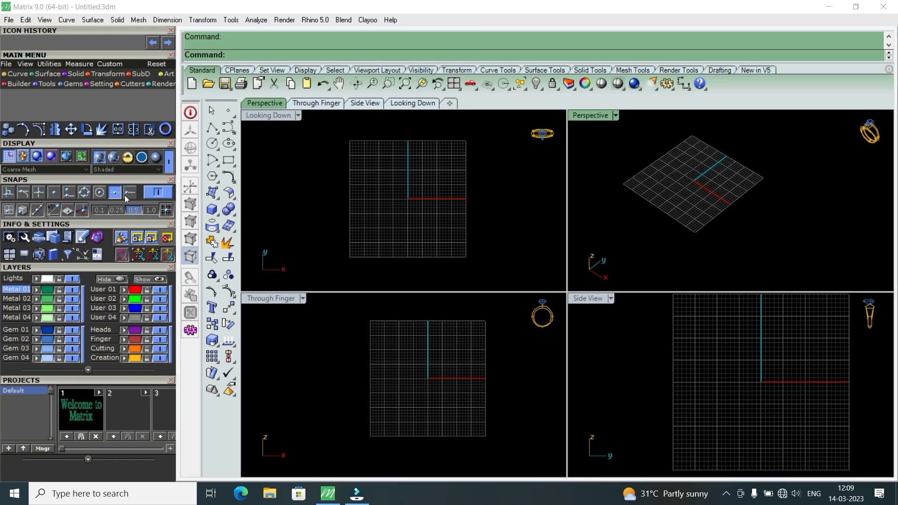
click(116, 194)
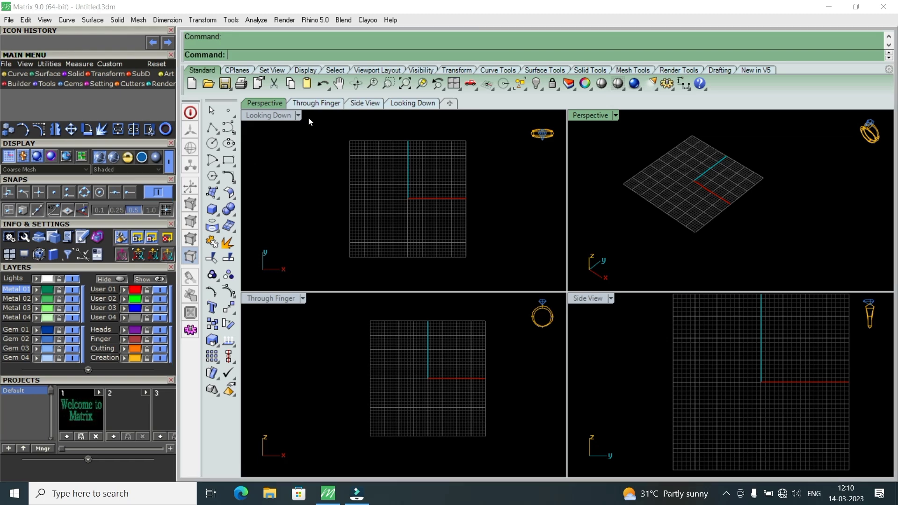
In Document Properties Grid settings, hide grid lines and set the grid line count to 200.
click(279, 21)
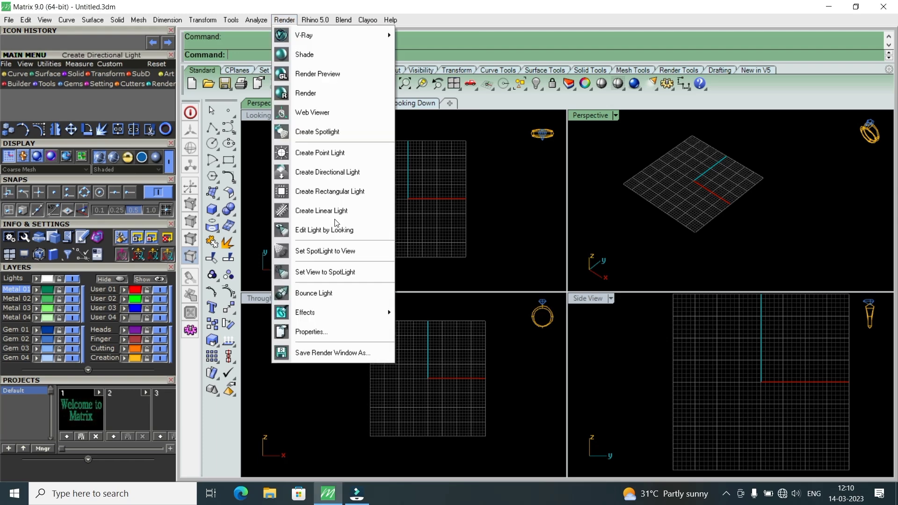
click(326, 334)
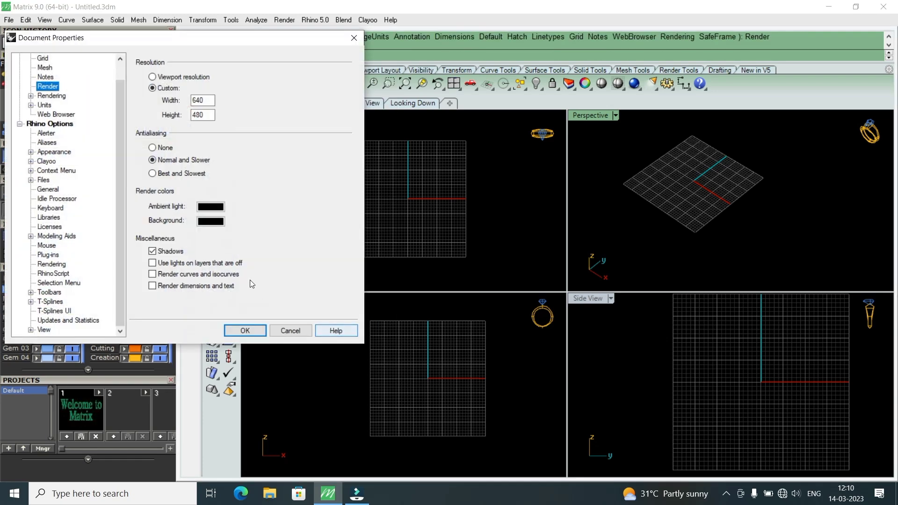
click(43, 59)
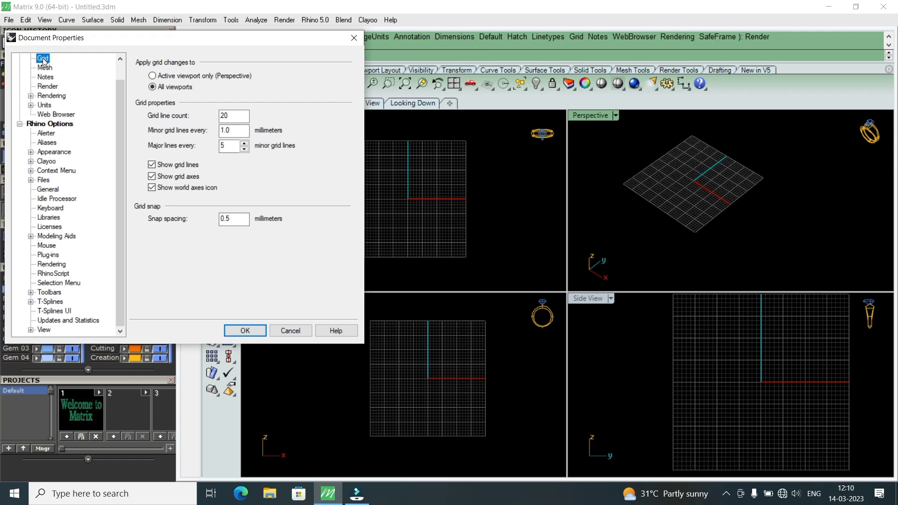
click(153, 167)
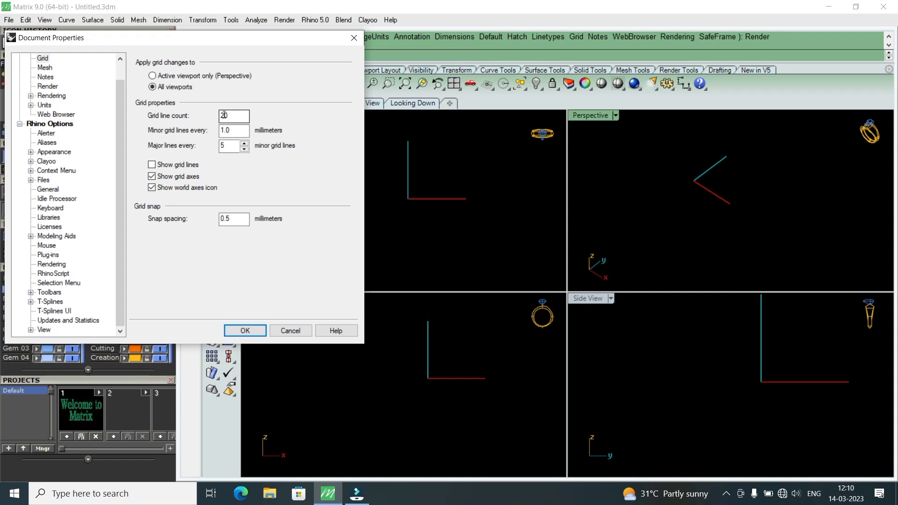
click(224, 115)
text(0)
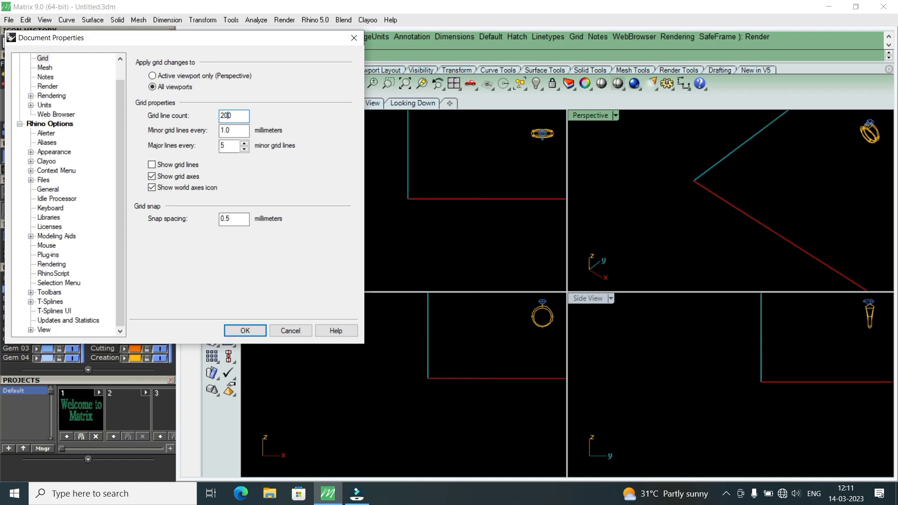
Apply the grid settings with OK and zoom the Looking Down view out.
click(245, 331)
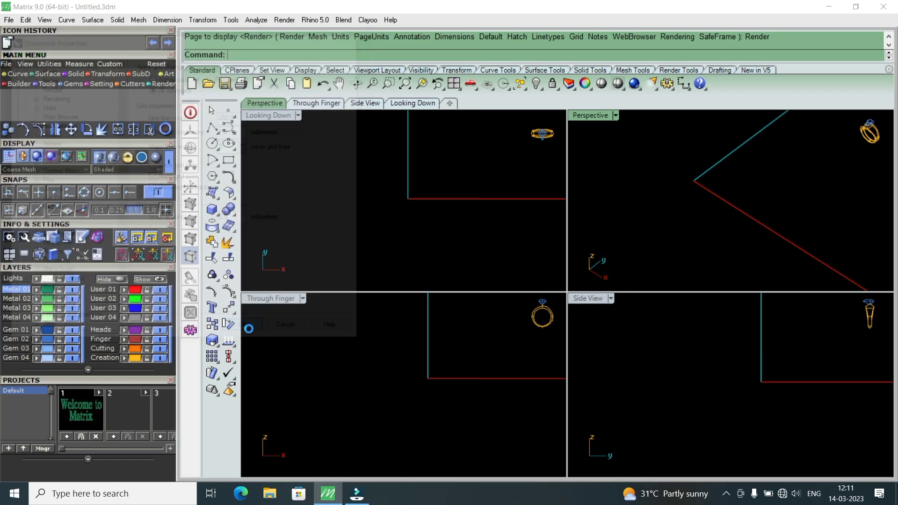
scroll(417, 193, down, 2)
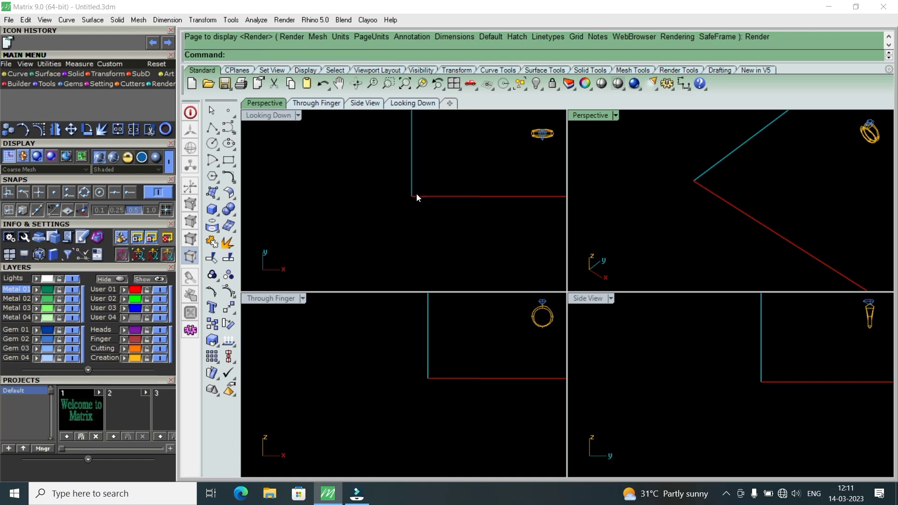
scroll(409, 215, down, 2)
scroll(409, 214, down, 2)
scroll(410, 216, up, 1)
scroll(410, 216, down, 2)
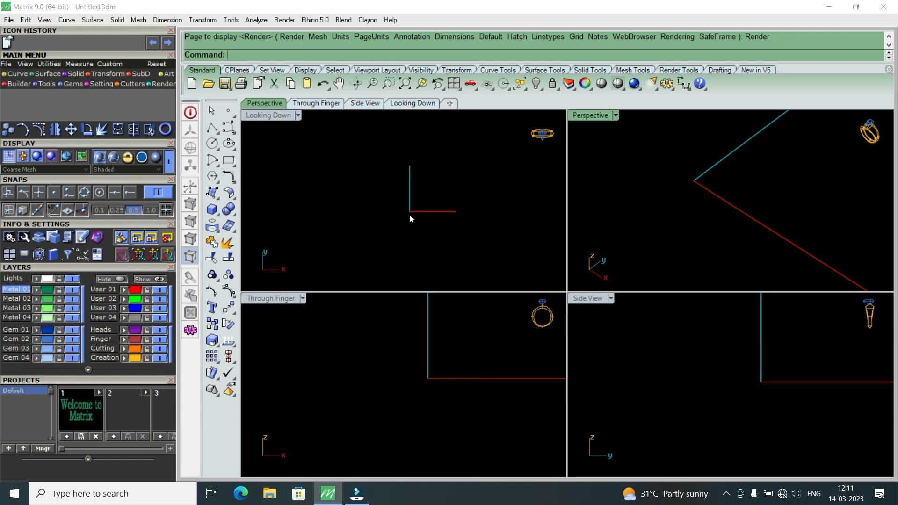
scroll(410, 216, up, 2)
scroll(413, 210, up, 2)
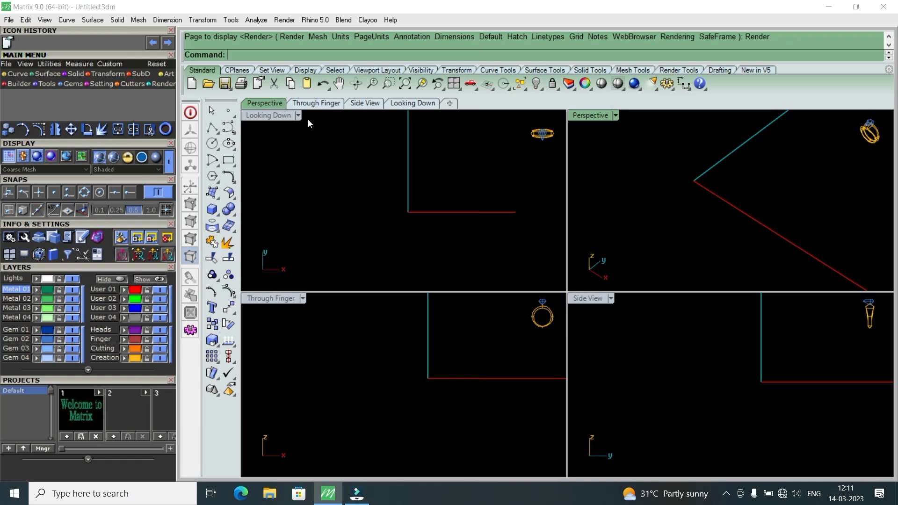
Maximize the Perspective view and orbit it to look straight down on the ground plane.
double_click(586, 115)
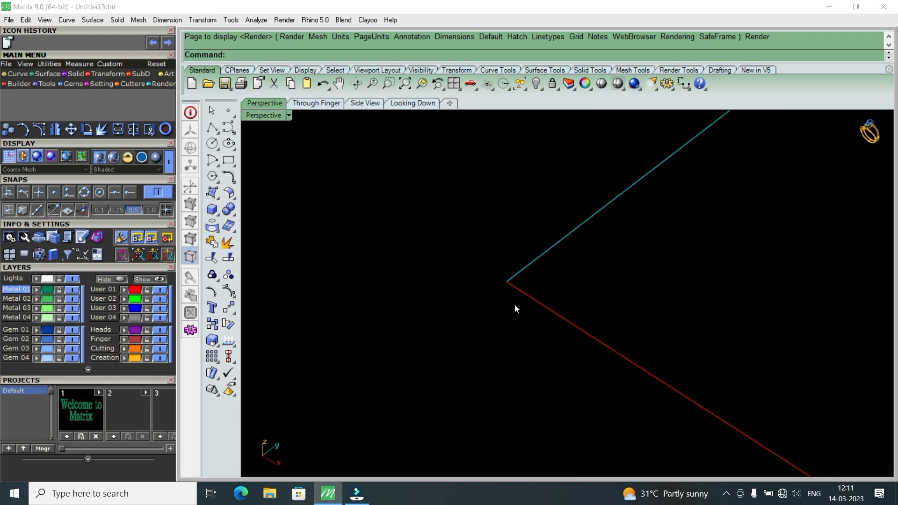
mouse_move(515, 305)
right_down()
mouse_move(585, 223)
mouse_move(581, 314)
right_up()
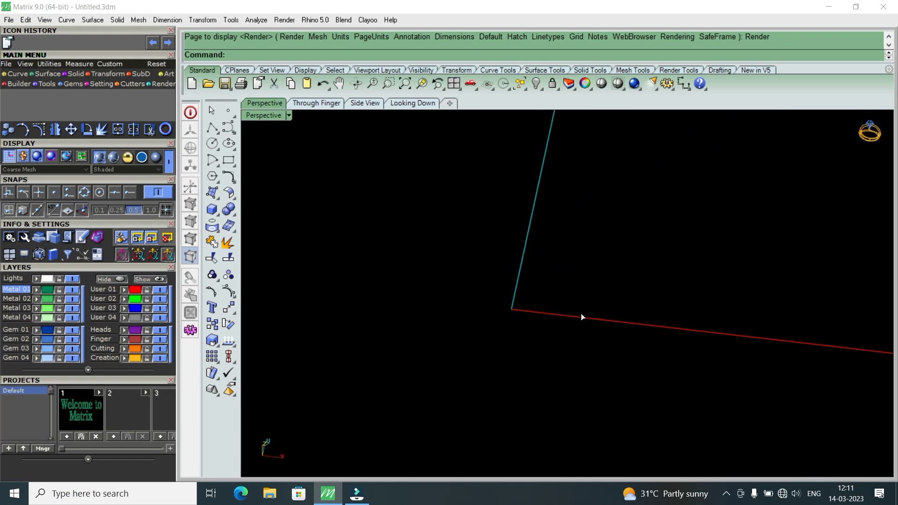
key(Return)
scroll(566, 290, down, 5)
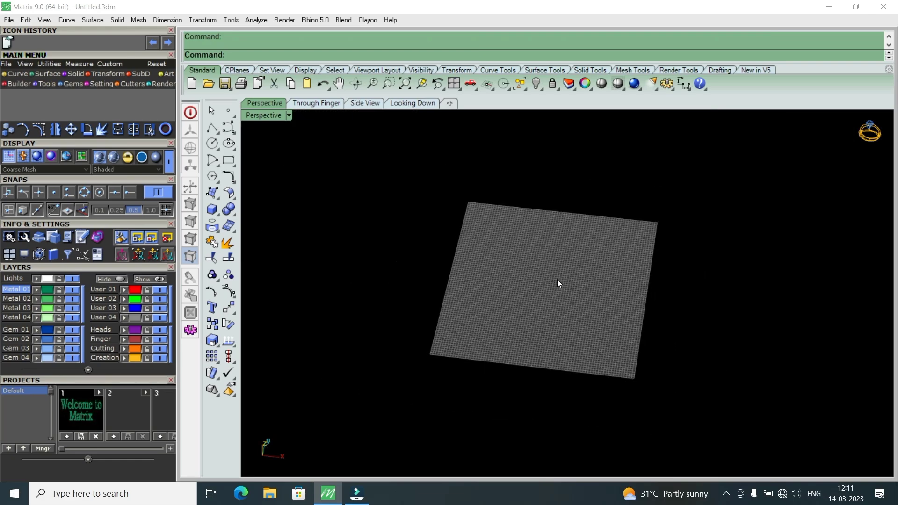
right_drag(565, 277, 557, 351)
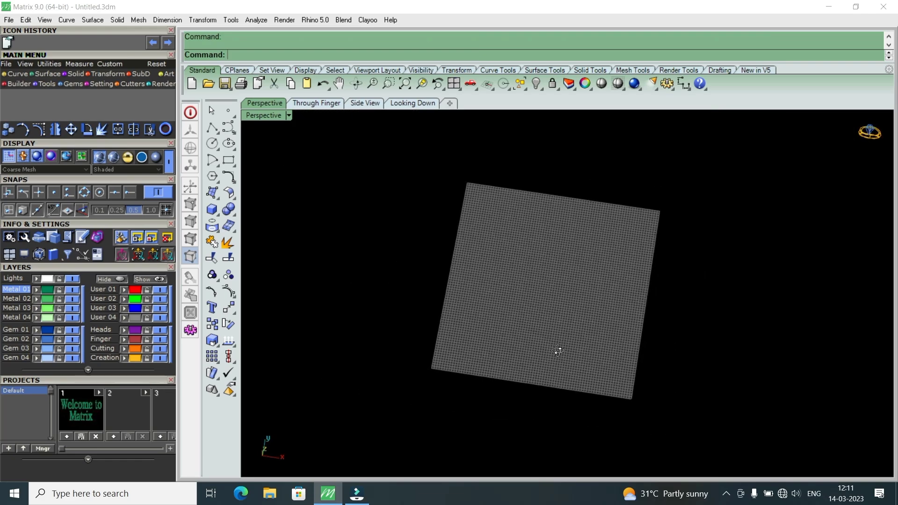
scroll(555, 262, up, 5)
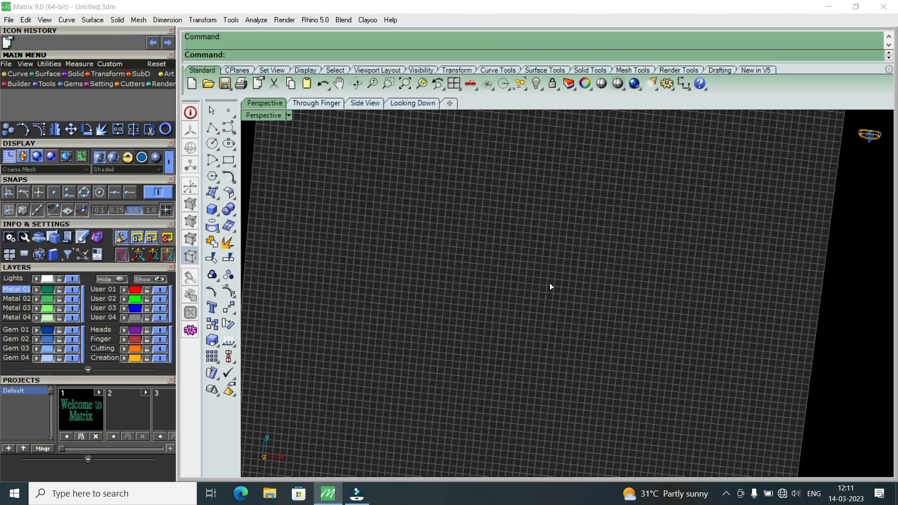
key(Escape)
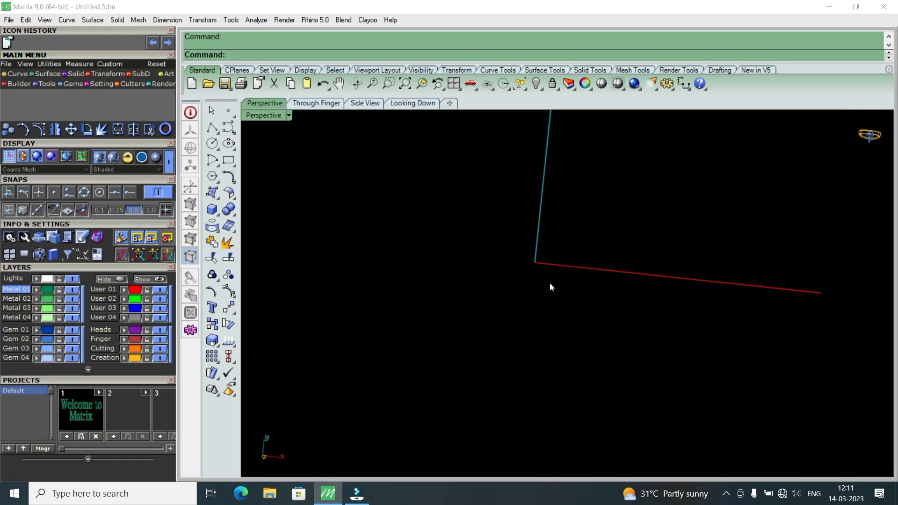
Maximize the Looking Down view instead of Perspective, toggling its grid on and off with F7.
right_drag(553, 290, 557, 294)
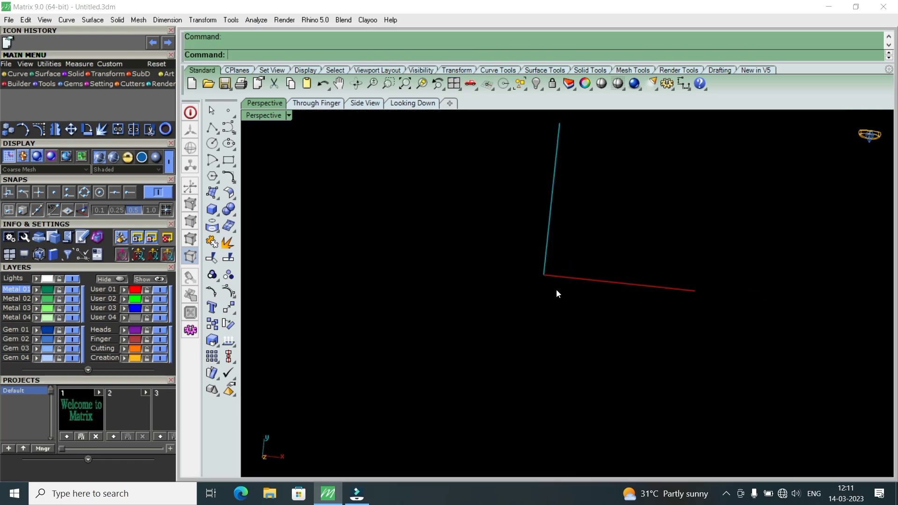
double_click(278, 115)
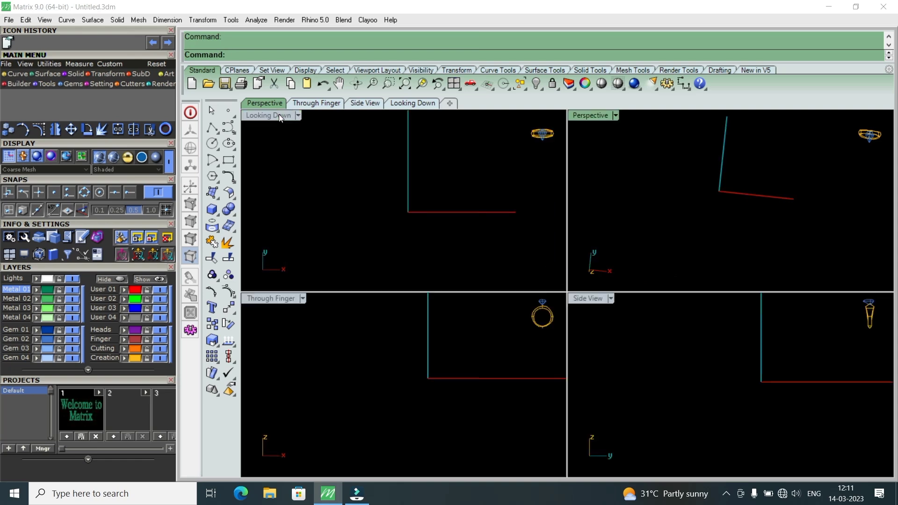
double_click(279, 114)
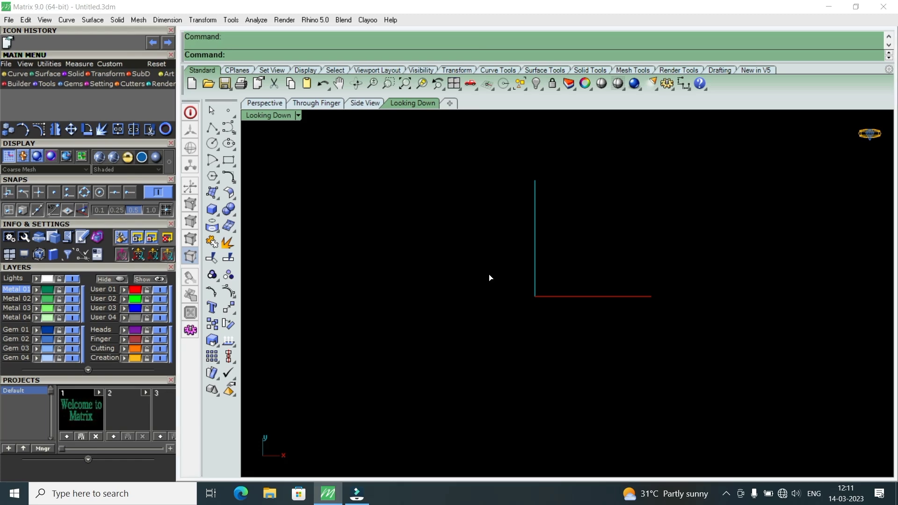
key(F7)
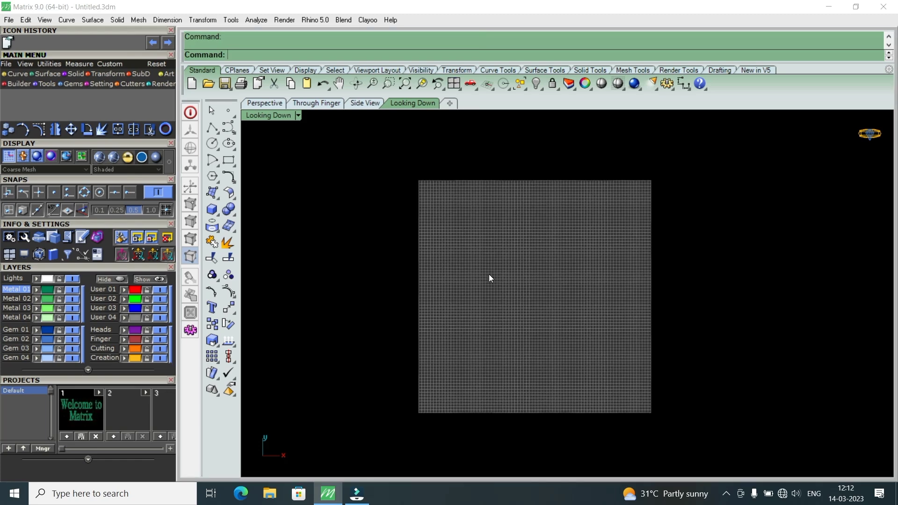
key(F7)
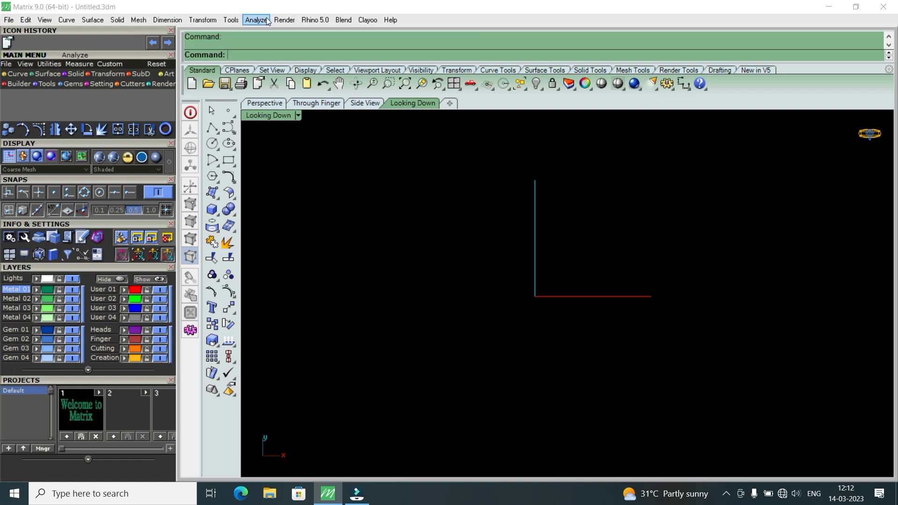
Re-apply Show grid lines off for all viewports in the Document Properties Grid page and confirm.
click(286, 20)
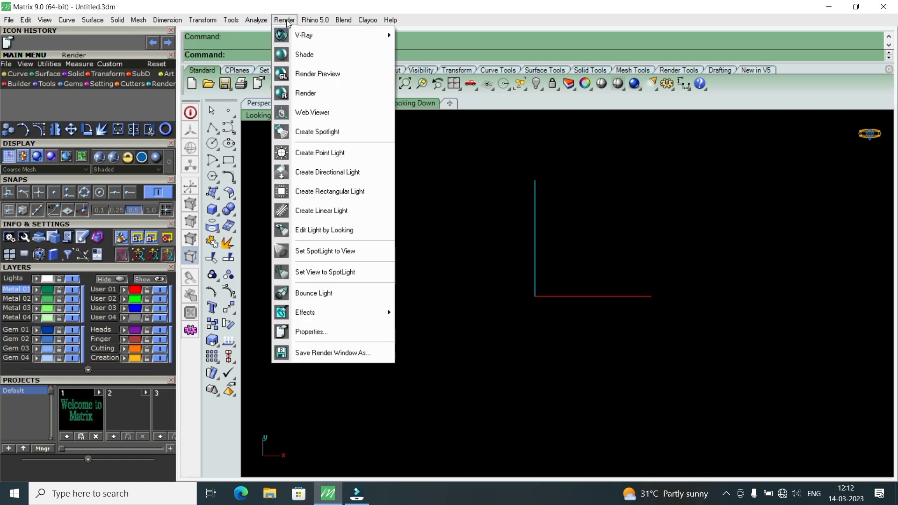
click(330, 339)
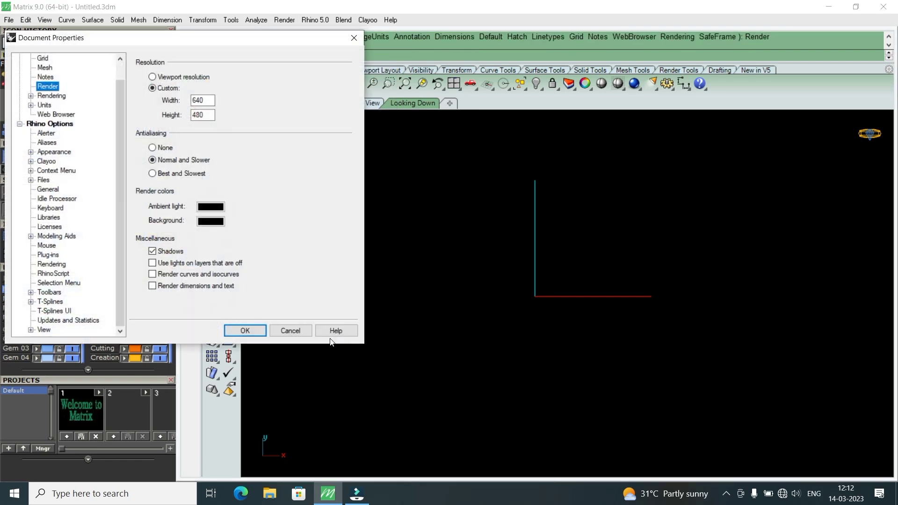
click(43, 58)
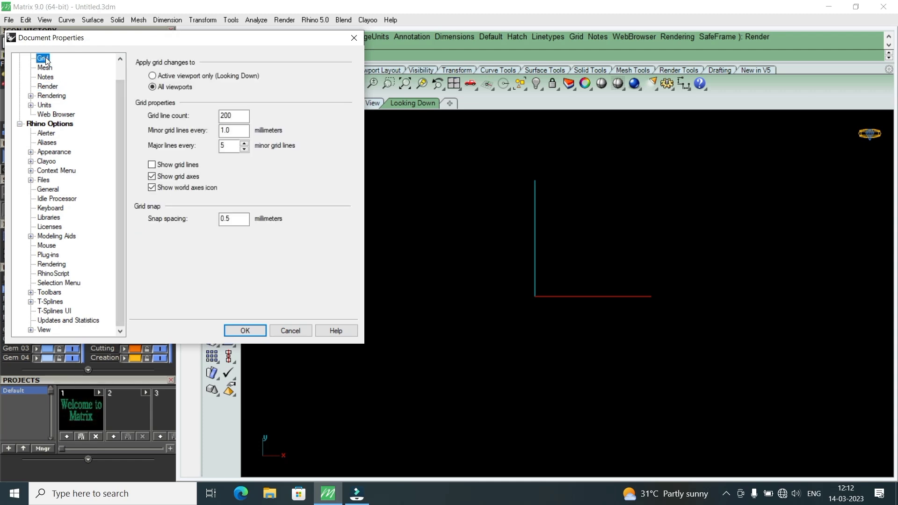
click(152, 165)
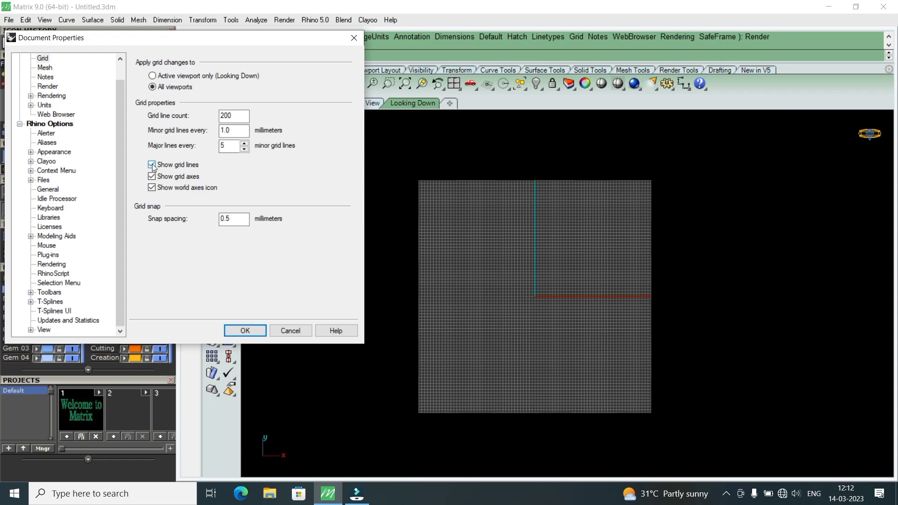
click(152, 165)
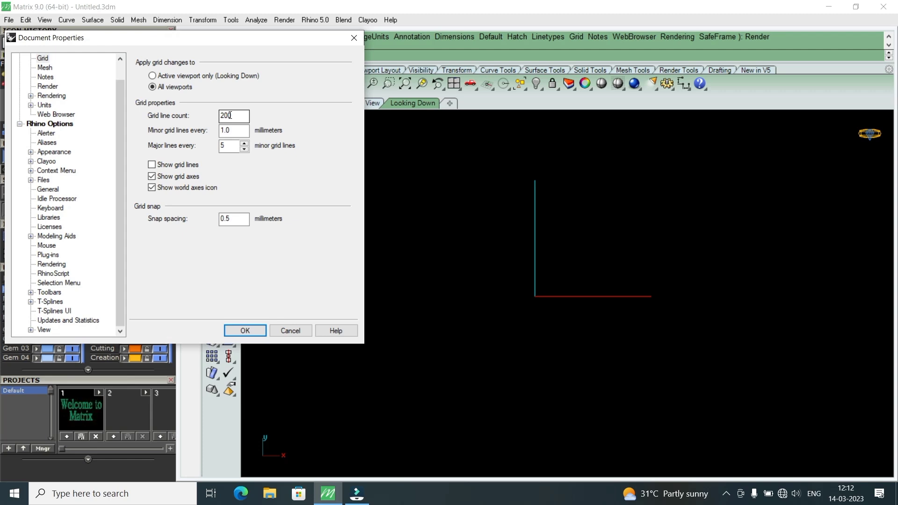
click(246, 331)
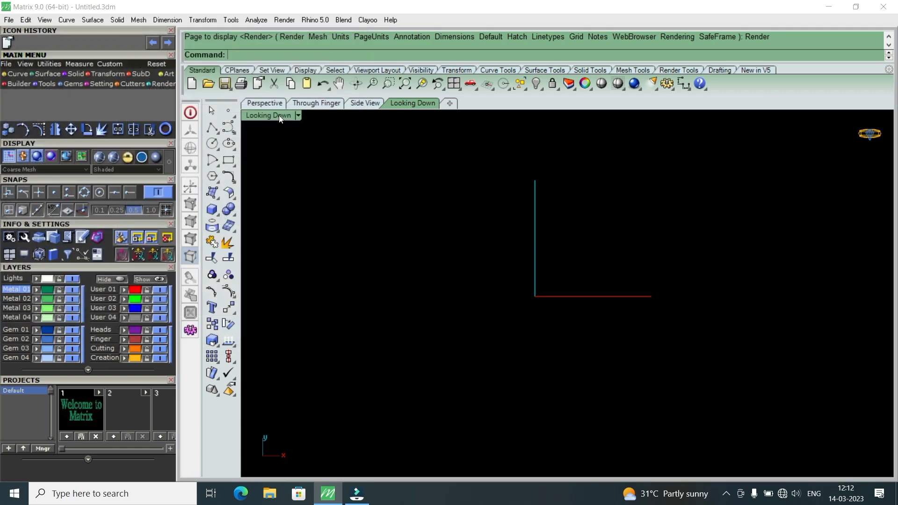
Zoom the maximized Looking Down view out, then restore the four-viewport layout.
double_click(279, 115)
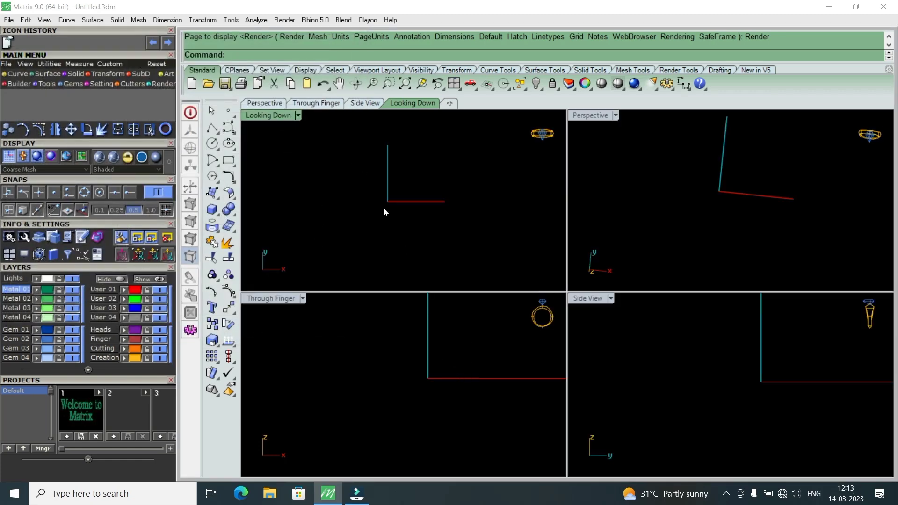
scroll(399, 196, up, 2)
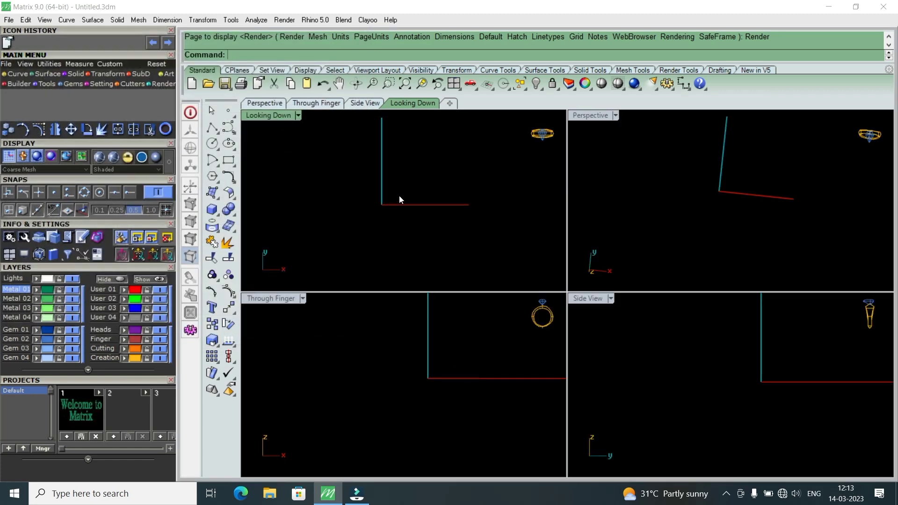
double_click(288, 117)
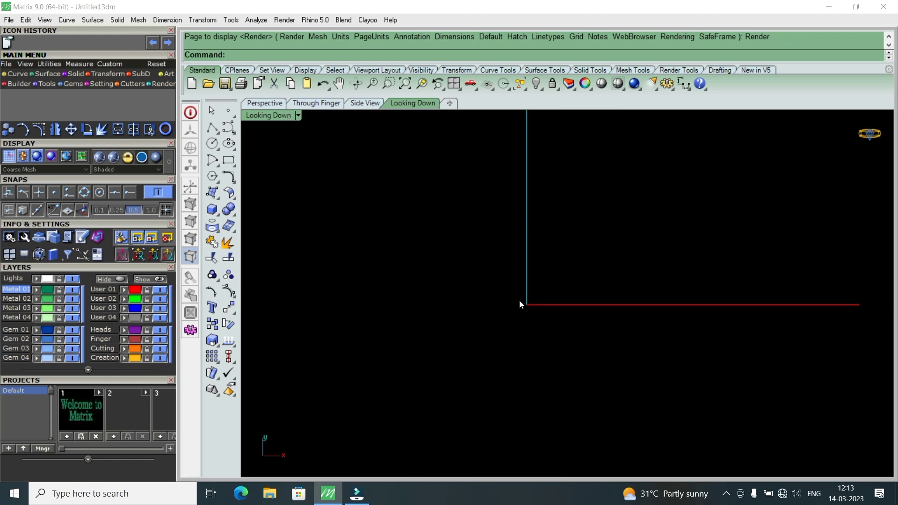
scroll(525, 306, down, 1)
scroll(525, 306, down, 1)
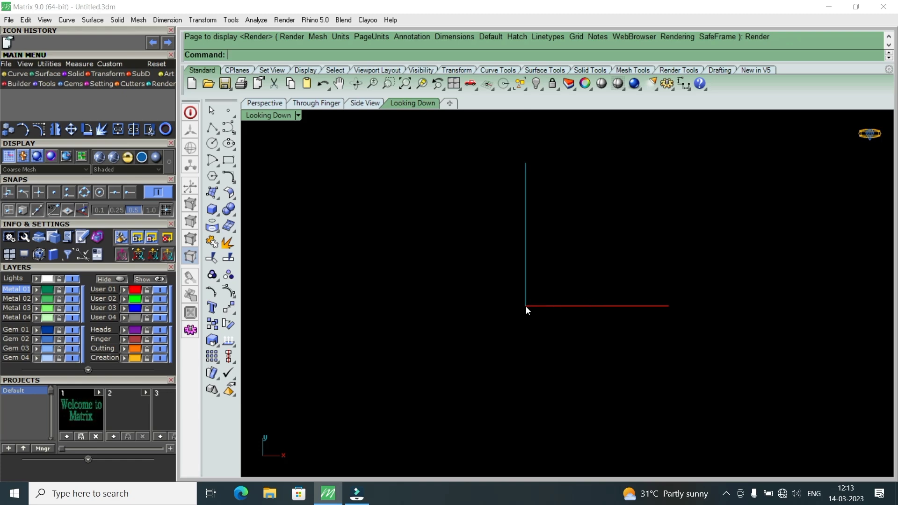
scroll(526, 305, up, 3)
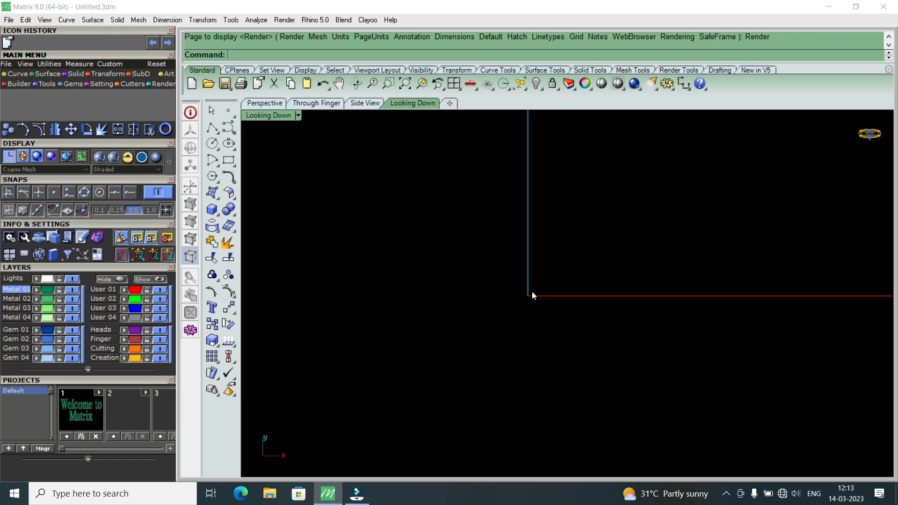
scroll(519, 307, up, 1)
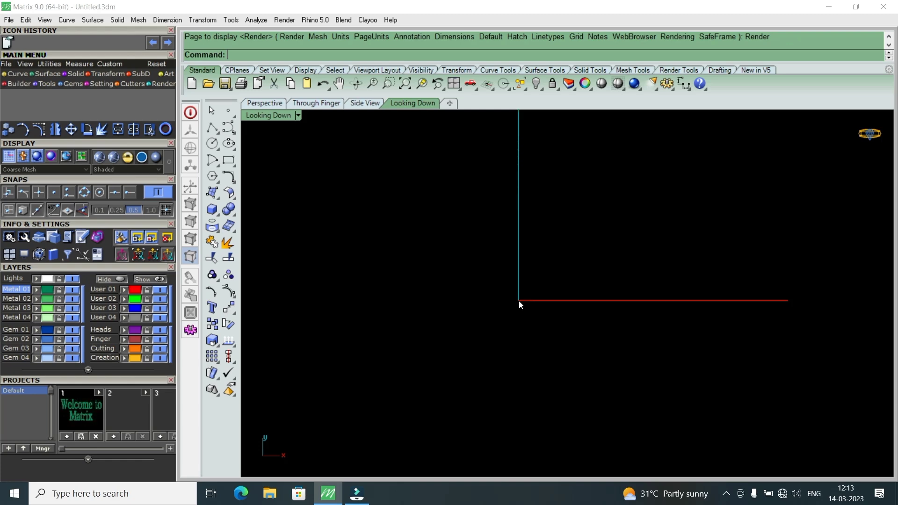
scroll(519, 301, down, 5)
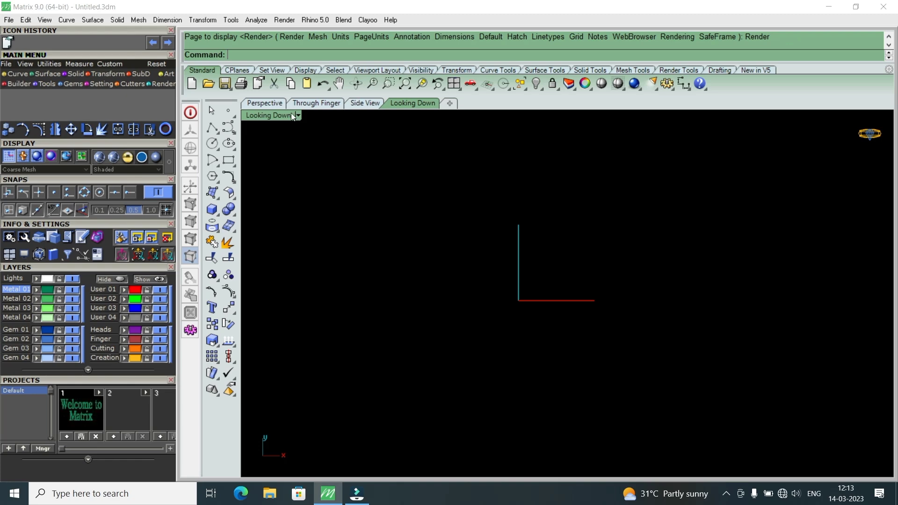
double_click(268, 115)
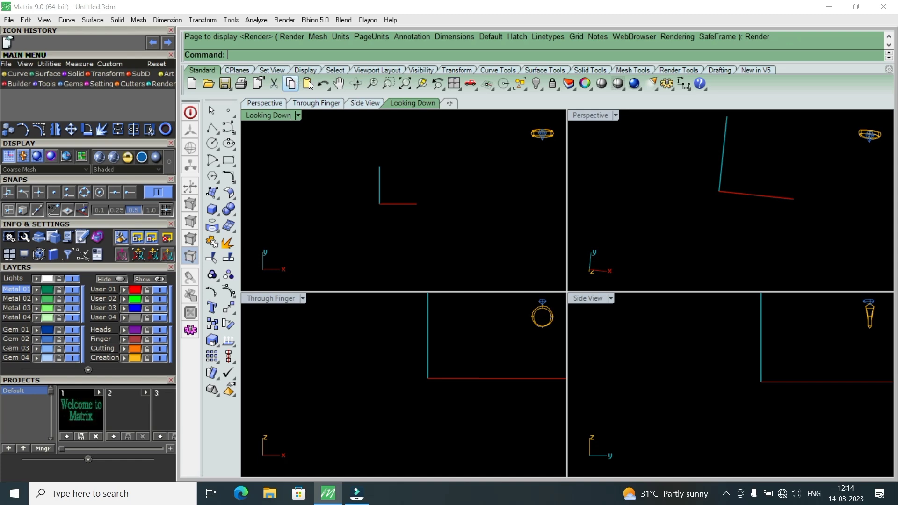
Open the Document Properties Grid page and toggle Show grid lines on, then off for all viewports.
click(289, 21)
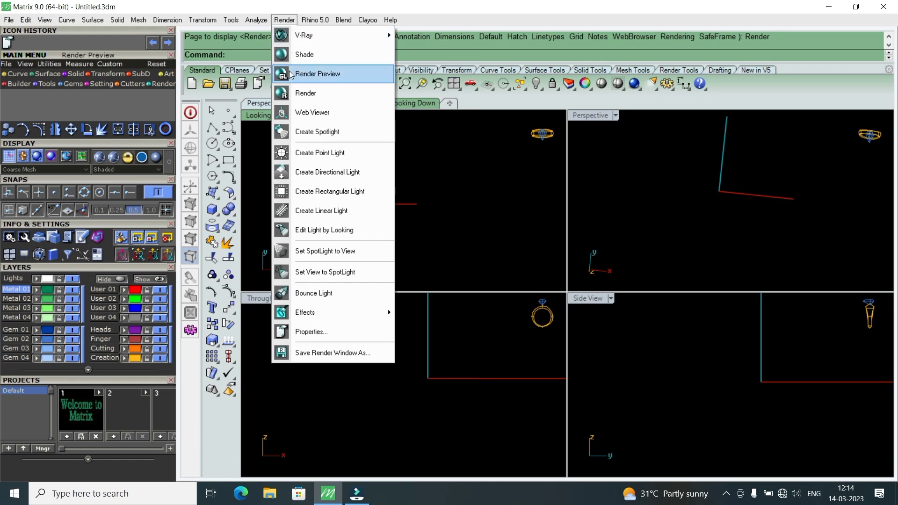
click(322, 336)
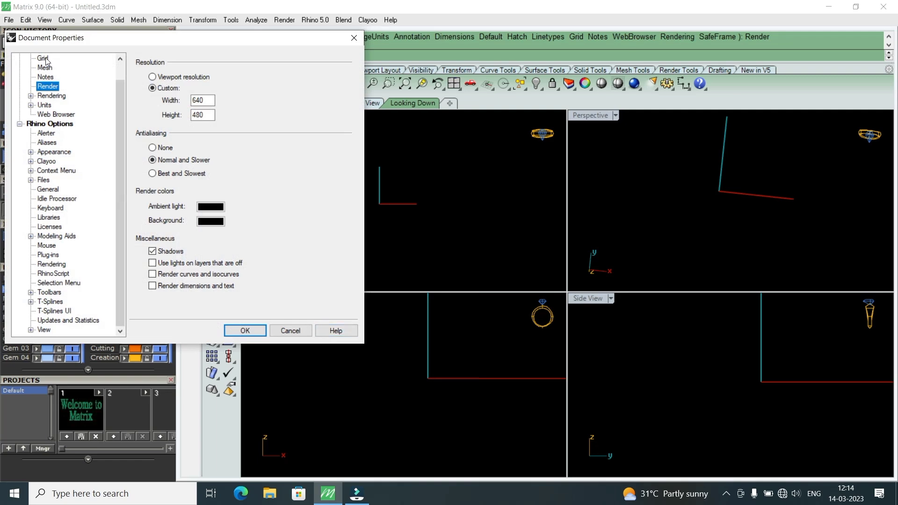
click(43, 59)
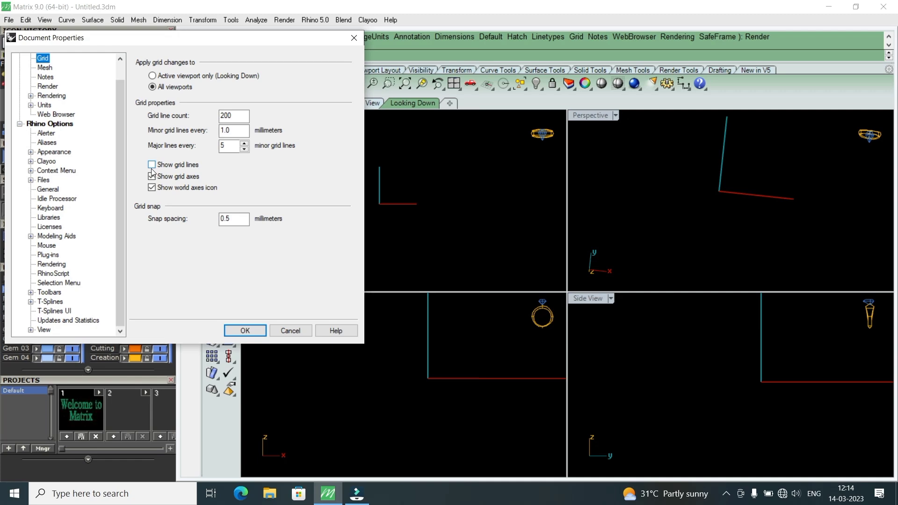
click(151, 166)
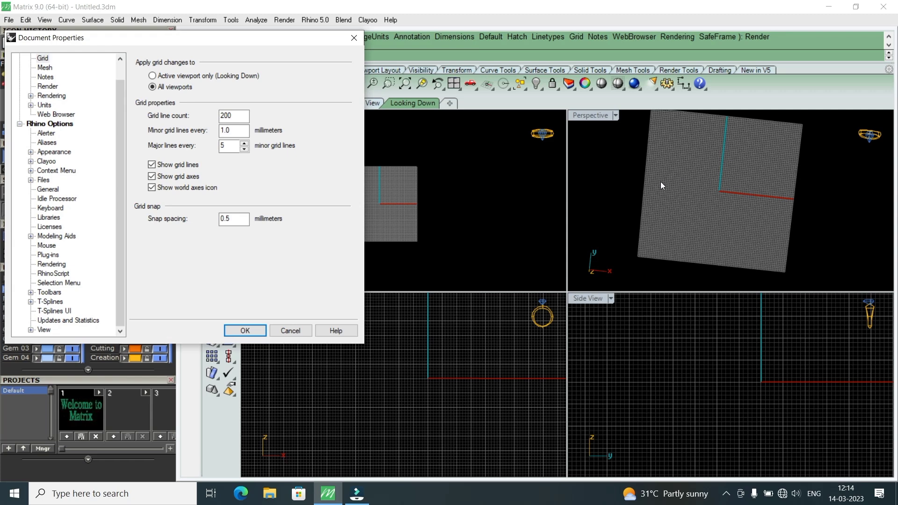
click(152, 165)
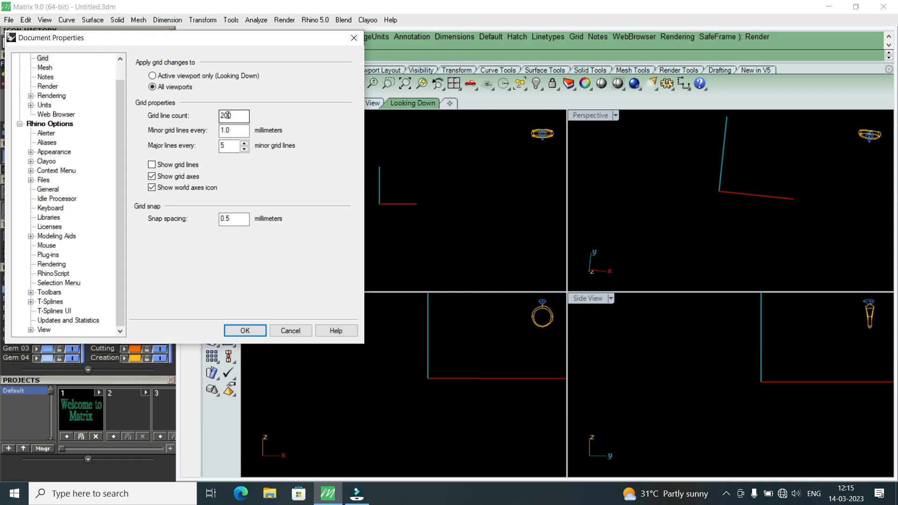
Close the grid settings with OK and zoom out the Through Finger view.
click(244, 331)
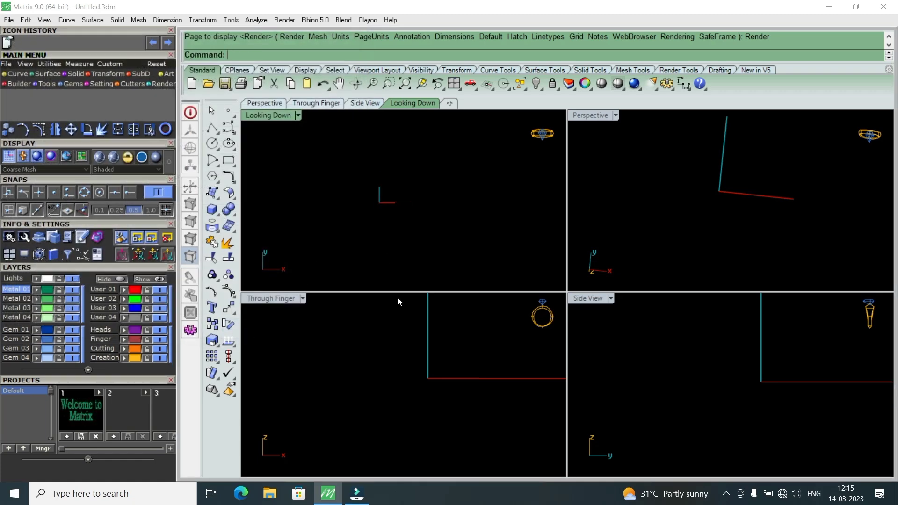
scroll(428, 374, down, 3)
scroll(730, 384, down, 1)
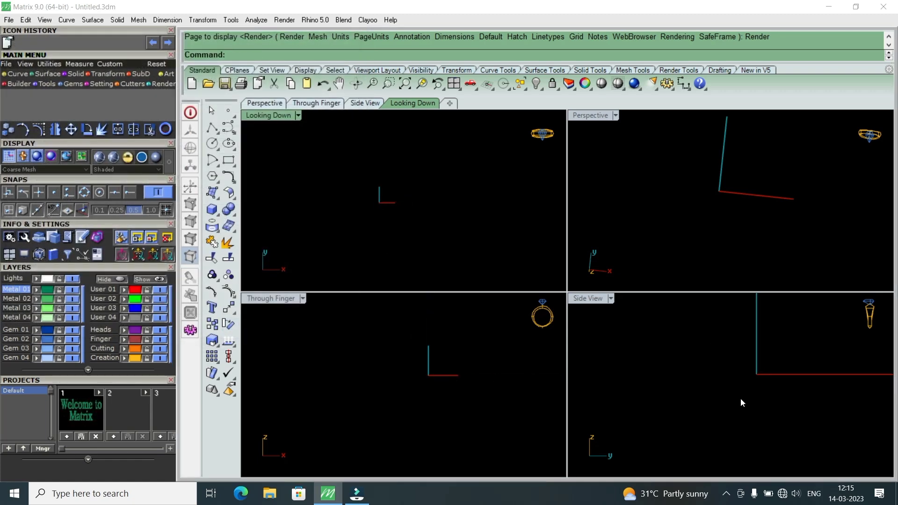
scroll(741, 402, down, 1)
scroll(728, 248, down, 1)
scroll(733, 238, down, 1)
Orbit the Perspective view around the axes and ring to a flatter angle.
mouse_move(733, 238)
right_down()
mouse_move(683, 221)
mouse_move(776, 191)
right_up()
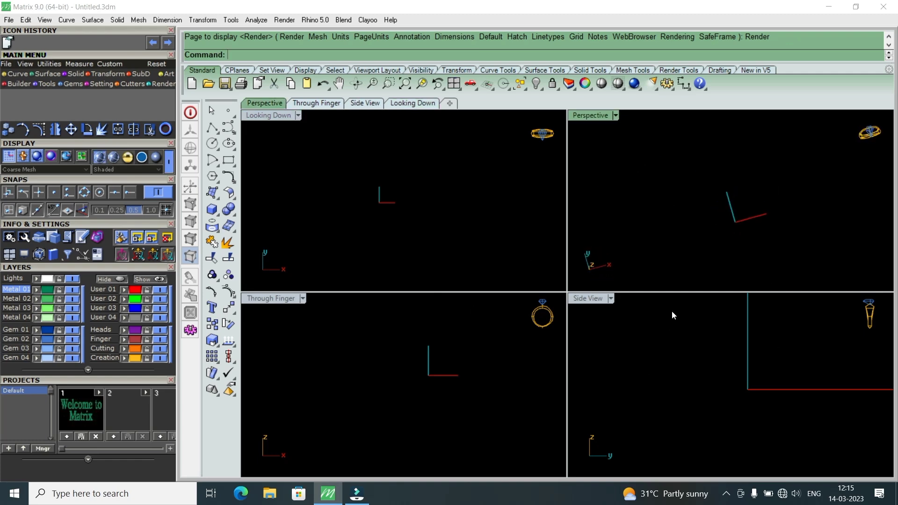
scroll(753, 217, up, 5)
mouse_move(769, 249)
right_down()
mouse_move(746, 158)
mouse_move(685, 133)
mouse_move(641, 141)
mouse_move(795, 154)
mouse_move(713, 187)
mouse_move(719, 193)
right_up()
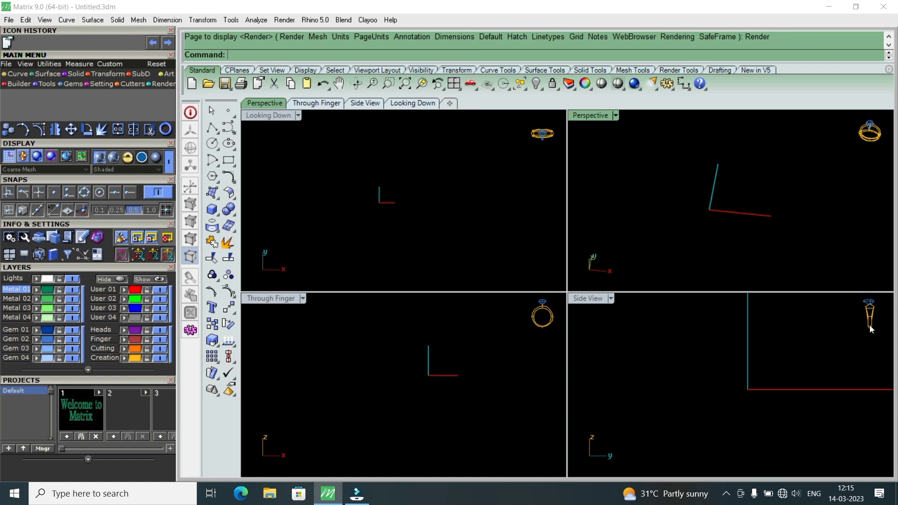
mouse_move(865, 157)
right_down()
mouse_move(814, 166)
mouse_move(727, 146)
mouse_move(752, 164)
mouse_move(828, 170)
mouse_move(781, 197)
mouse_move(694, 173)
mouse_move(866, 169)
mouse_move(806, 187)
mouse_move(696, 167)
mouse_move(718, 200)
mouse_move(634, 150)
mouse_move(598, 141)
right_up()
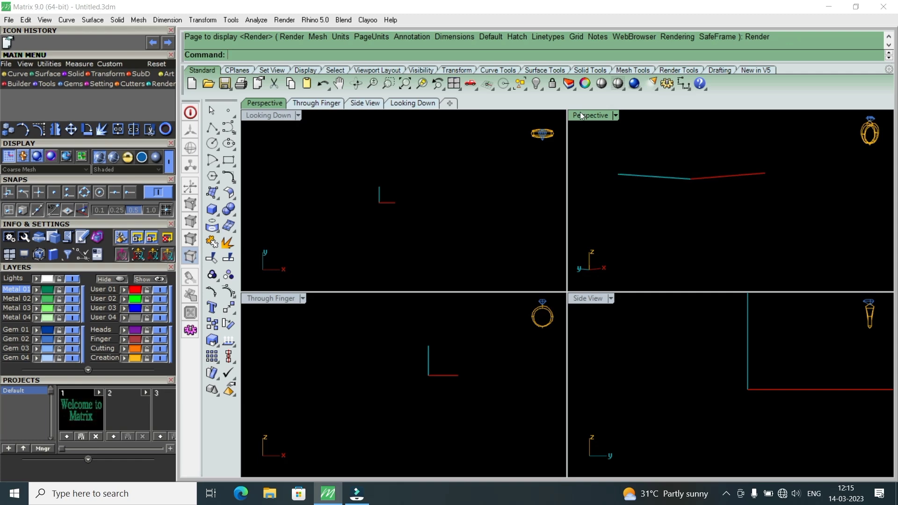